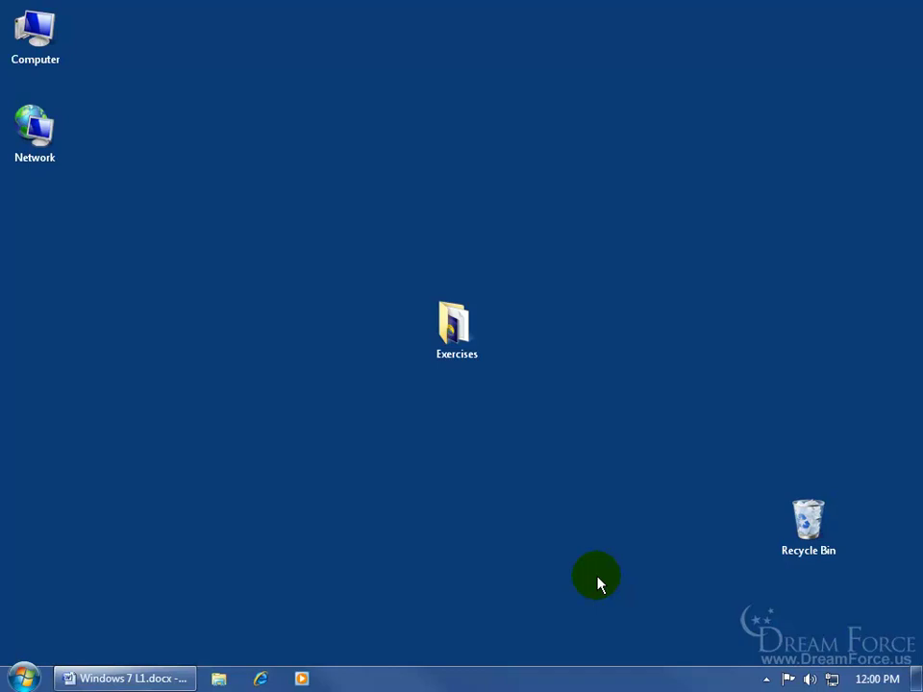
- Show the hidden notification area icons and inspect the ScanSnap Manager icon's available commands without running any
left_click(766, 679)
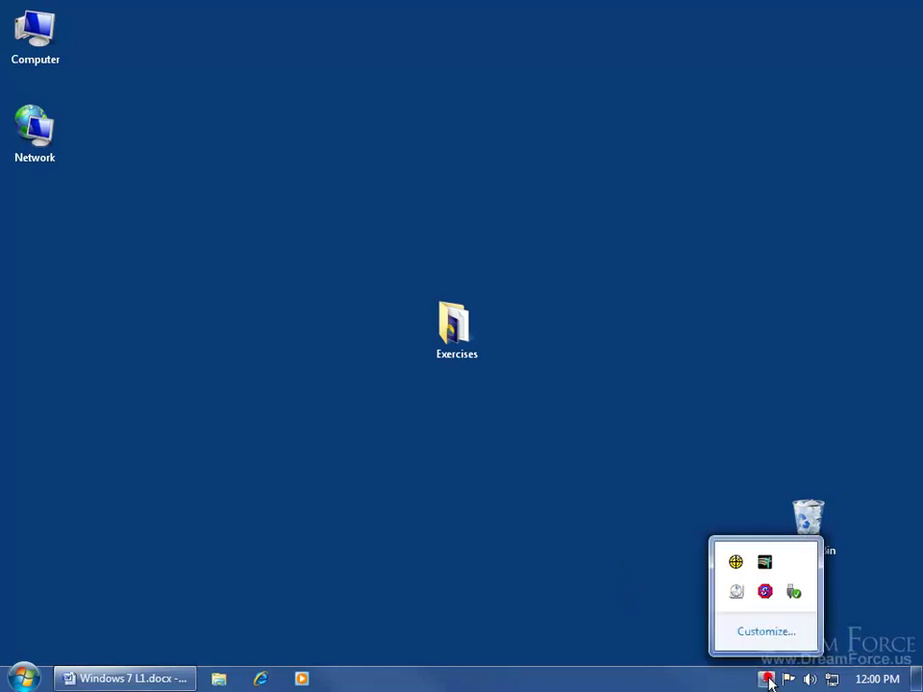
right_click(765, 593)
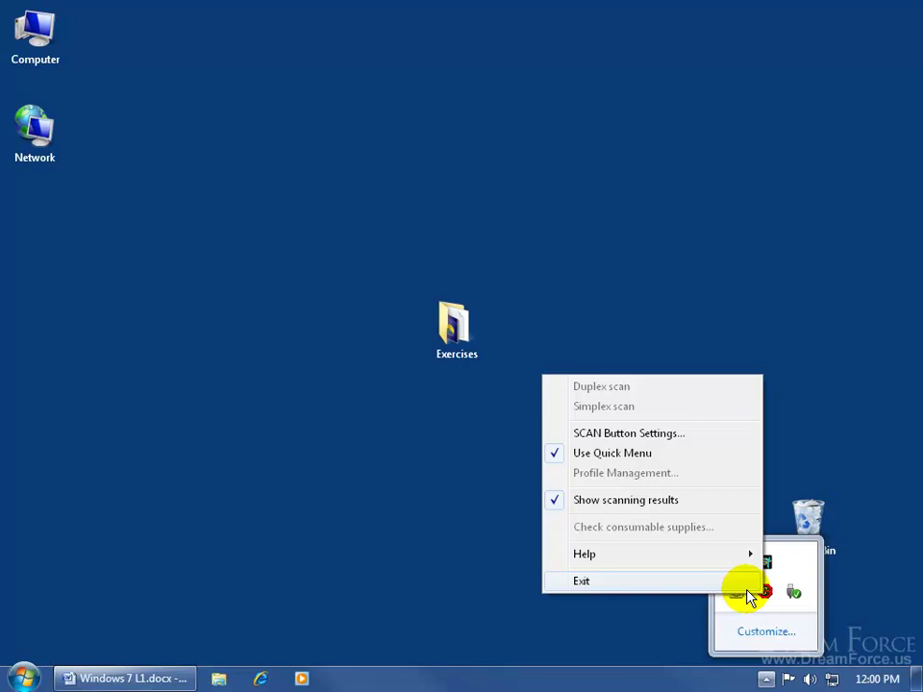
left_click(728, 618)
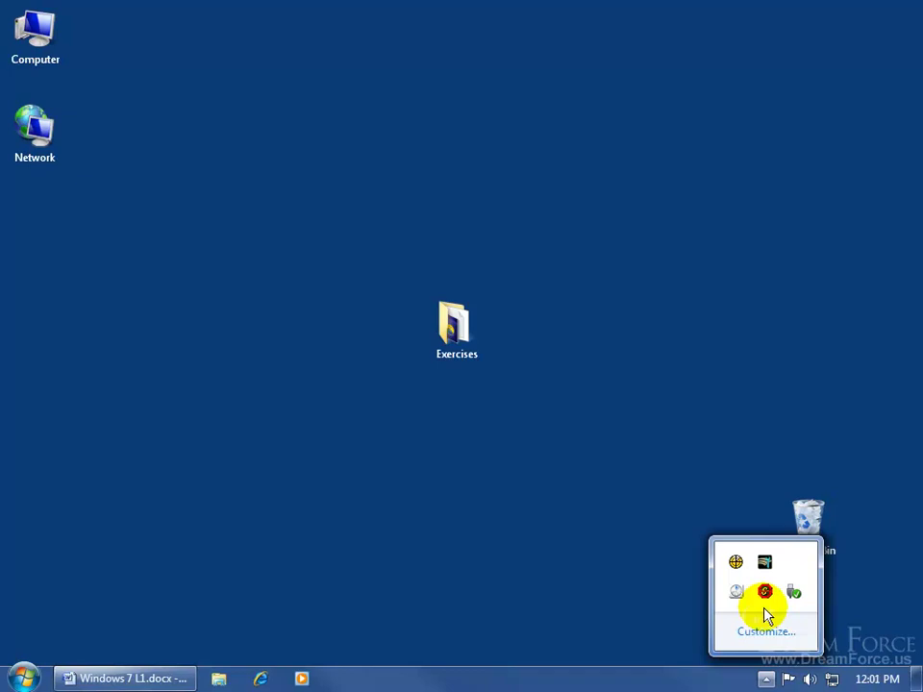
left_click(613, 554)
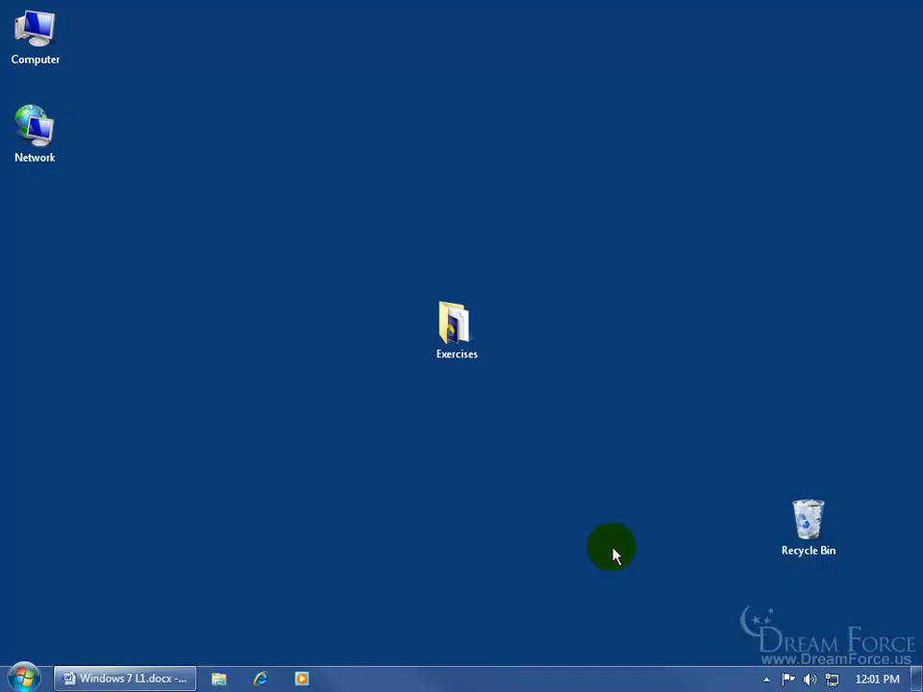
- Find ScanSnap Manager in the Control Panel list of installed programs, view its uninstall option, and close the window
left_click(24, 673)
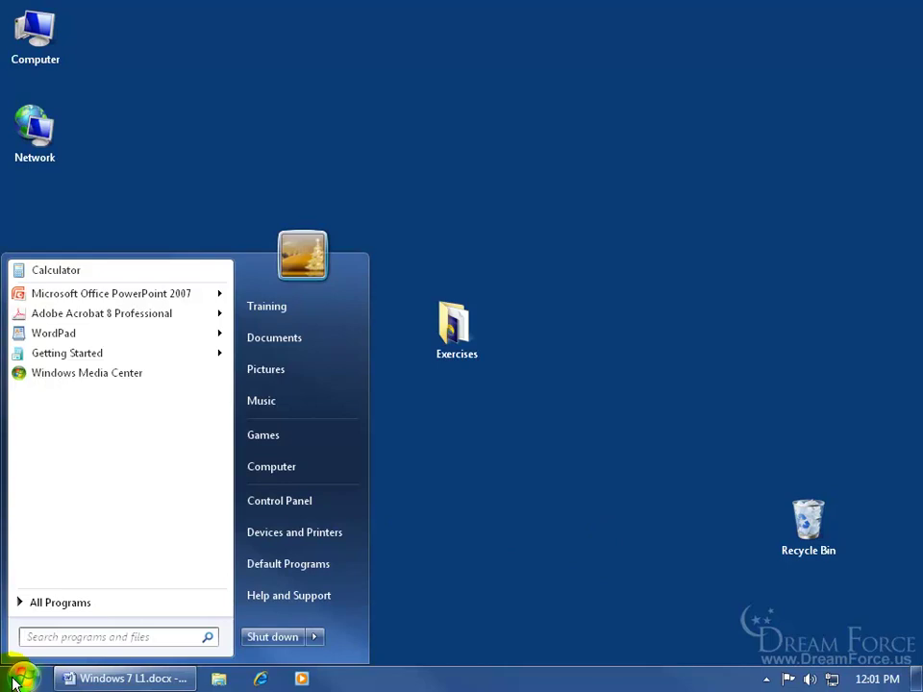
left_click(280, 509)
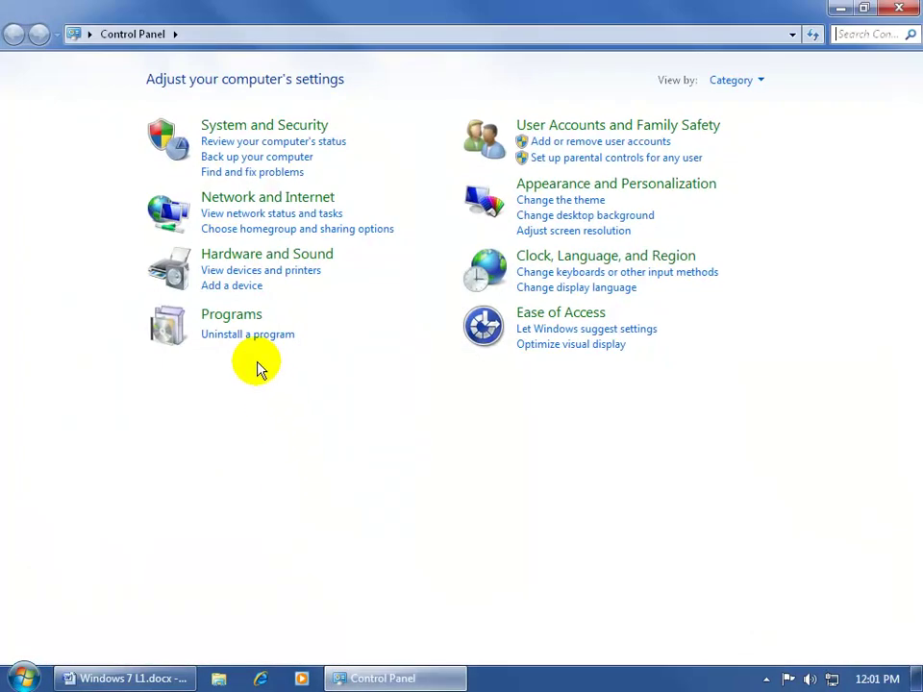
left_click(245, 335)
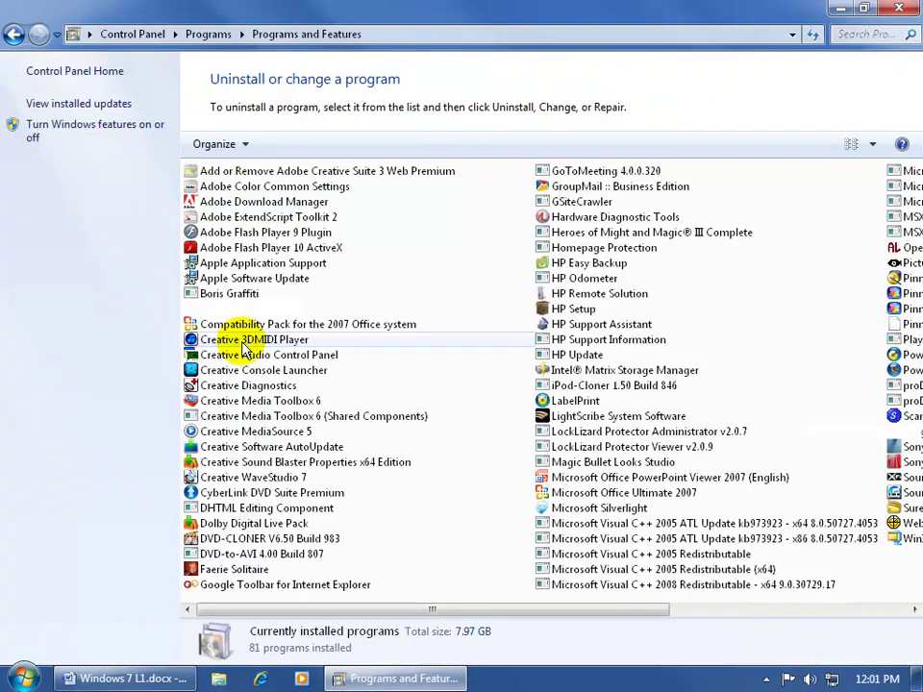
left_click(913, 610)
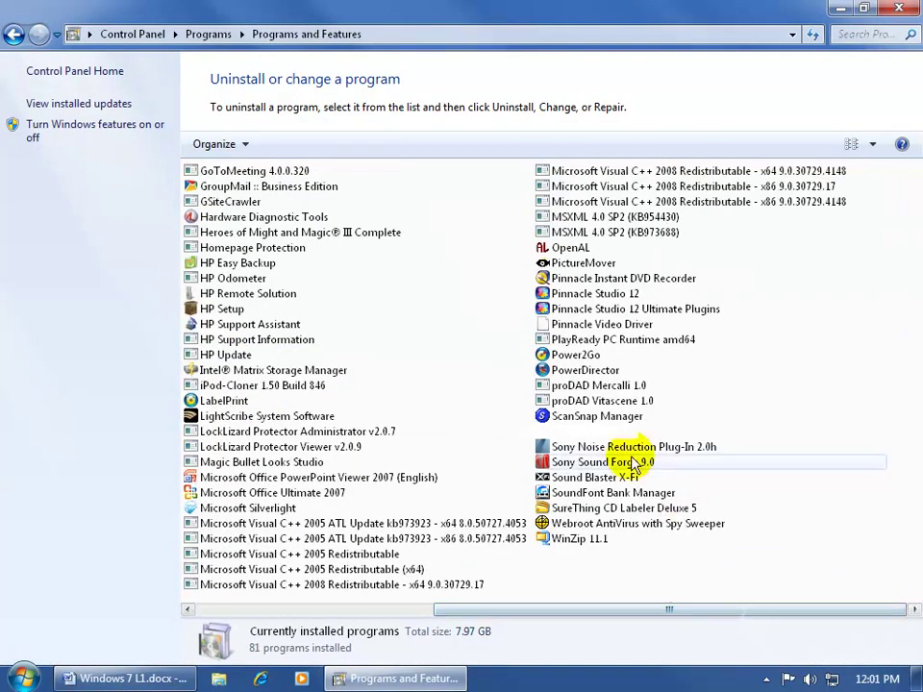
left_click(616, 416)
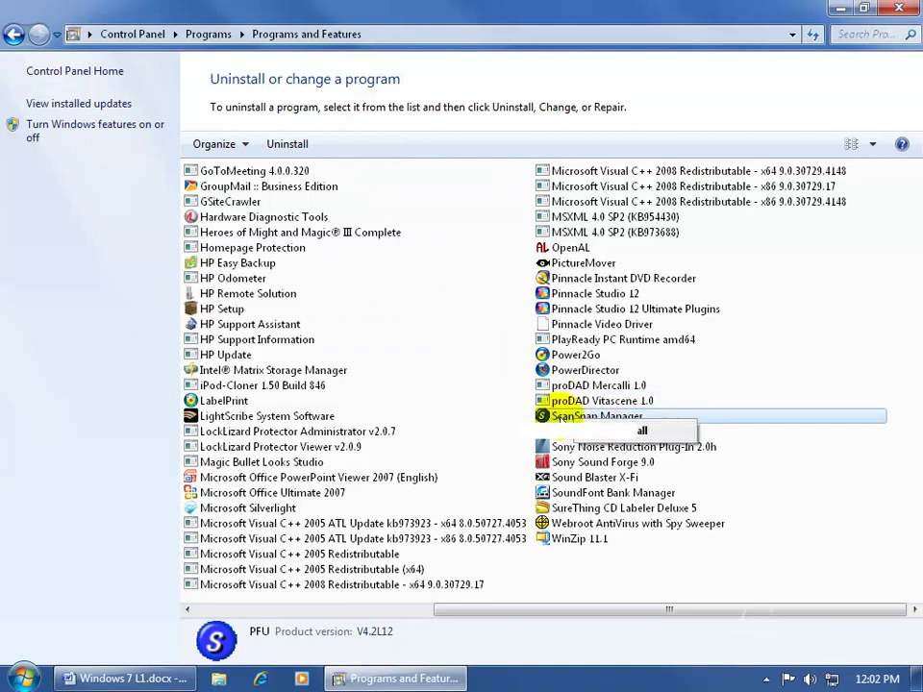
left_click(897, 8)
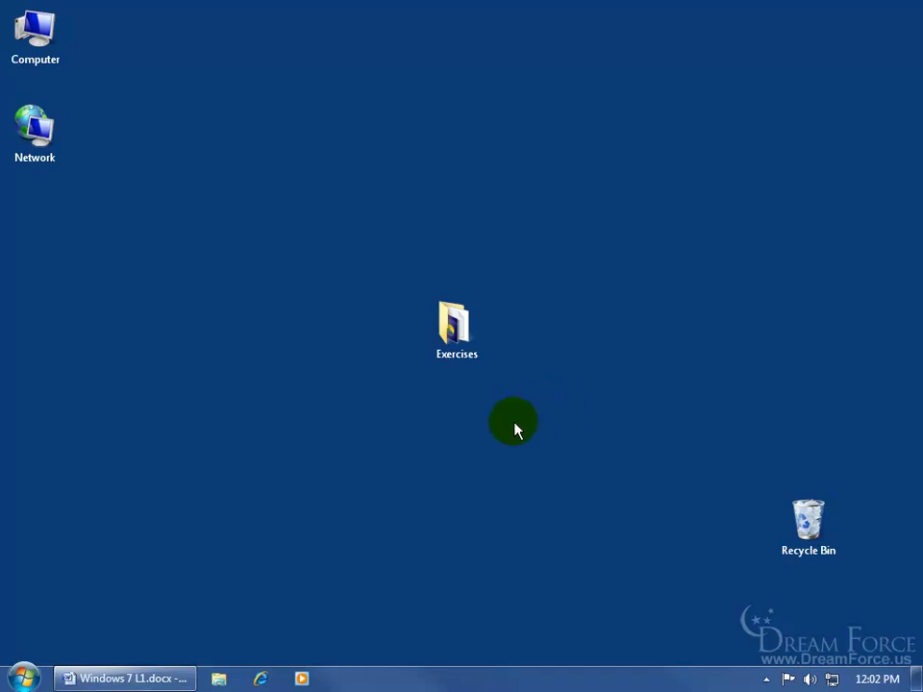
- Launch msconfig and show the list of startup items in System Configuration
left_click(24, 679)
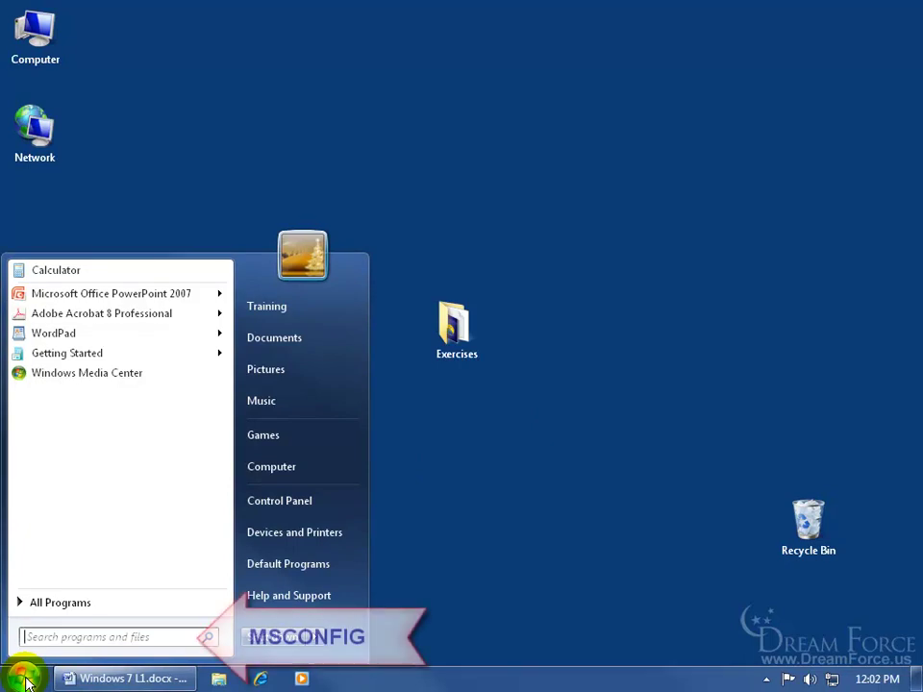
type("msconfig")
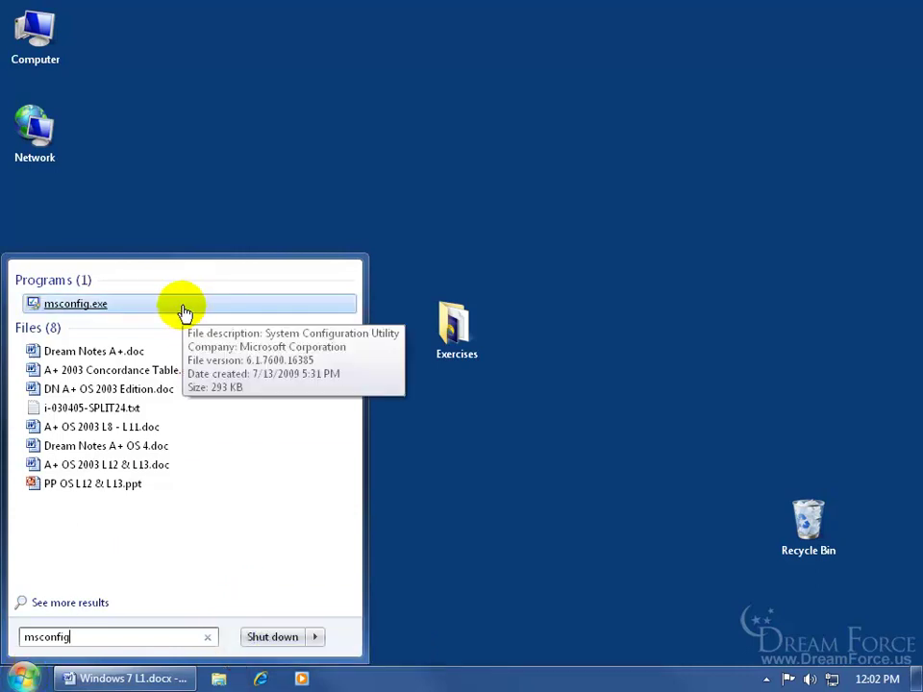
left_click(109, 305)
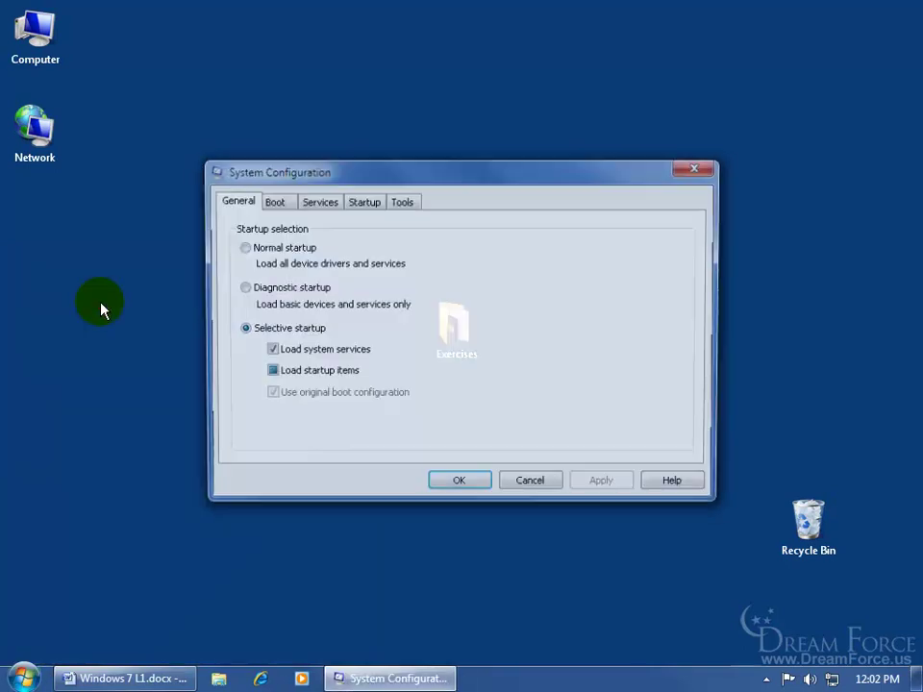
left_click(370, 205)
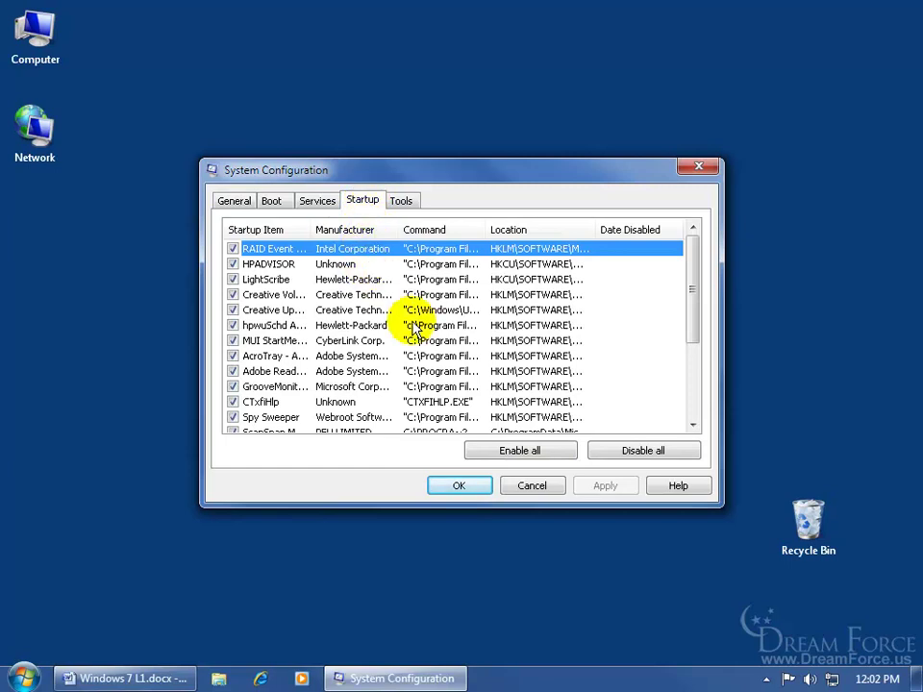
- Check the hidden notification area icons and widen the Startup Item column to fit its full names
left_click(767, 680)
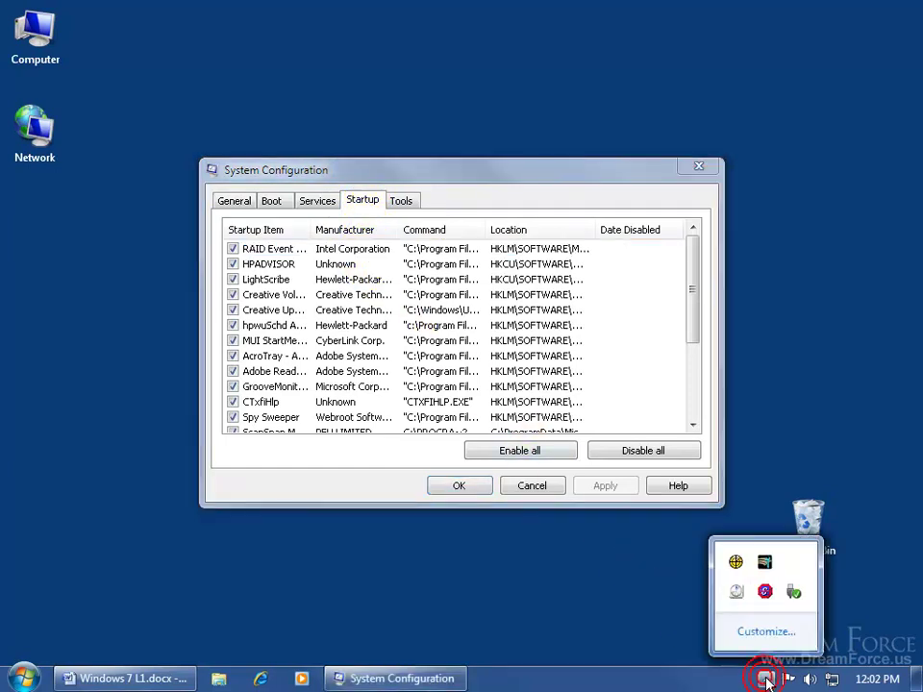
left_click(646, 608)
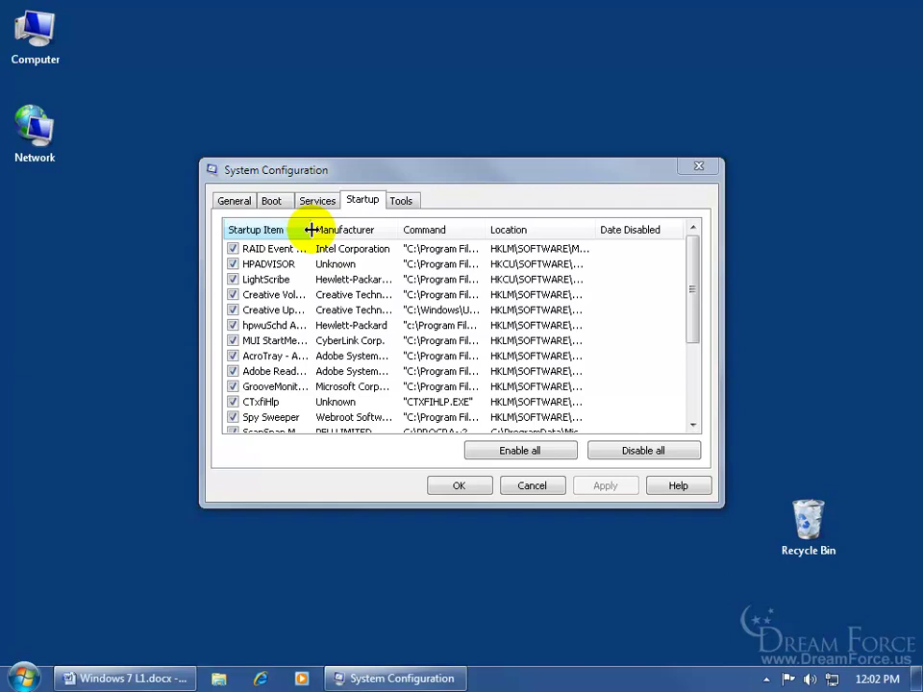
left_click_drag(311, 230, 353, 230)
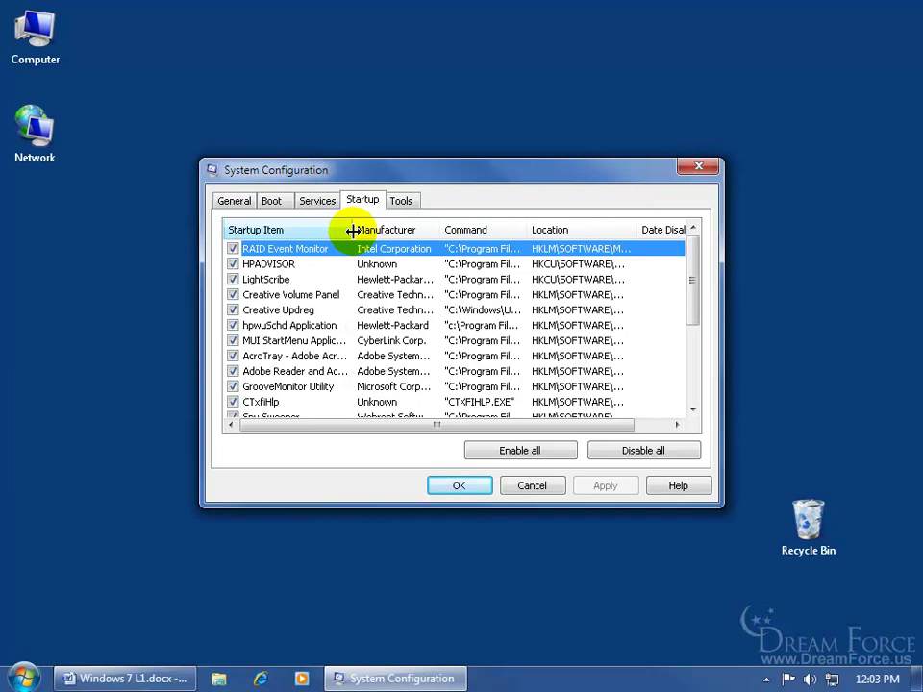
double_click(353, 231)
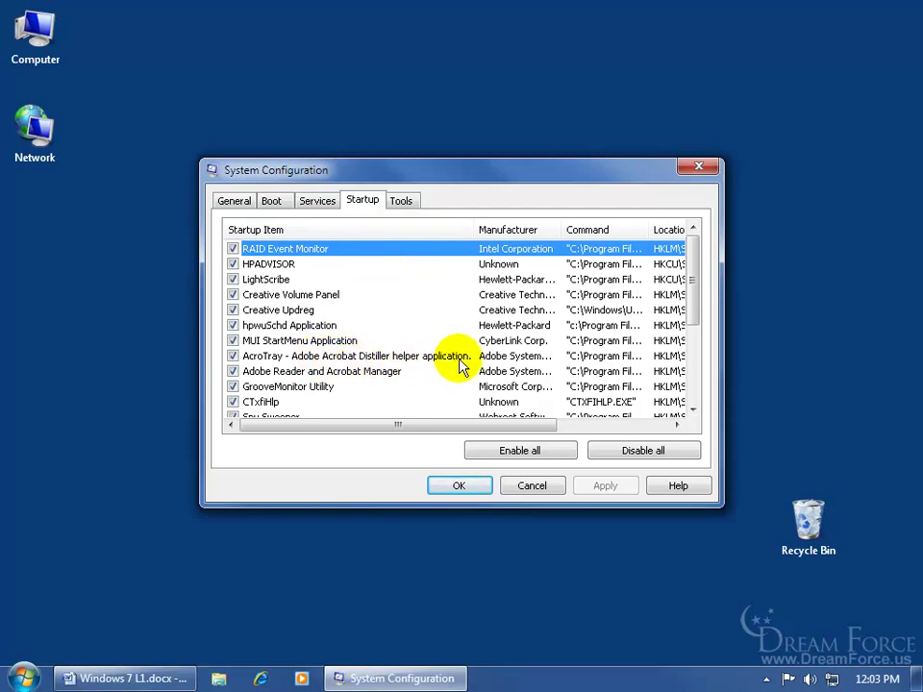
- Disable the ScanSnap Manager startup item and enable it again
left_click(692, 411)
left_click(693, 410)
left_click(692, 410)
left_click(692, 410)
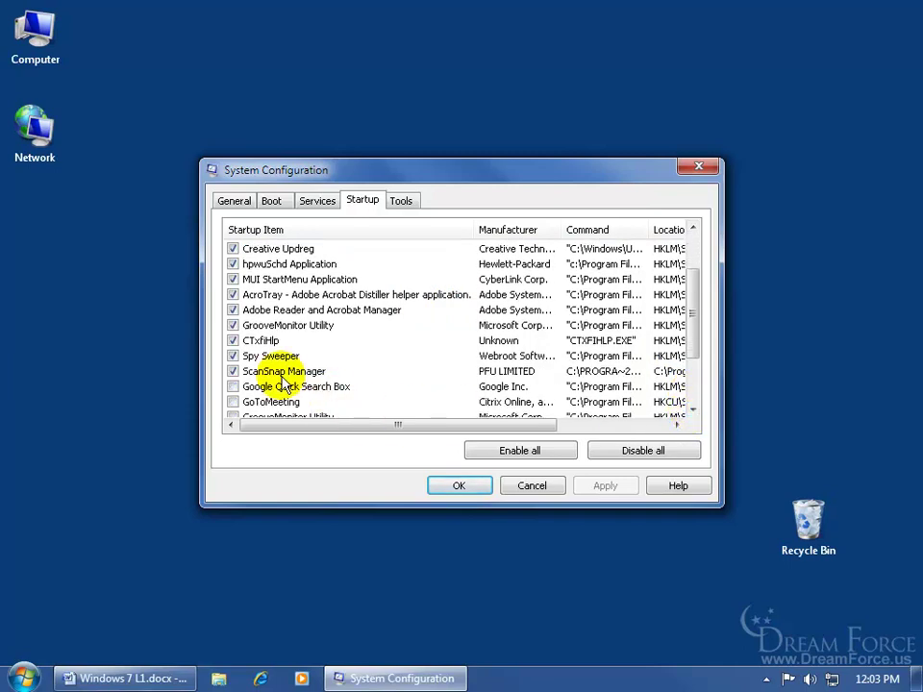
left_click(233, 371)
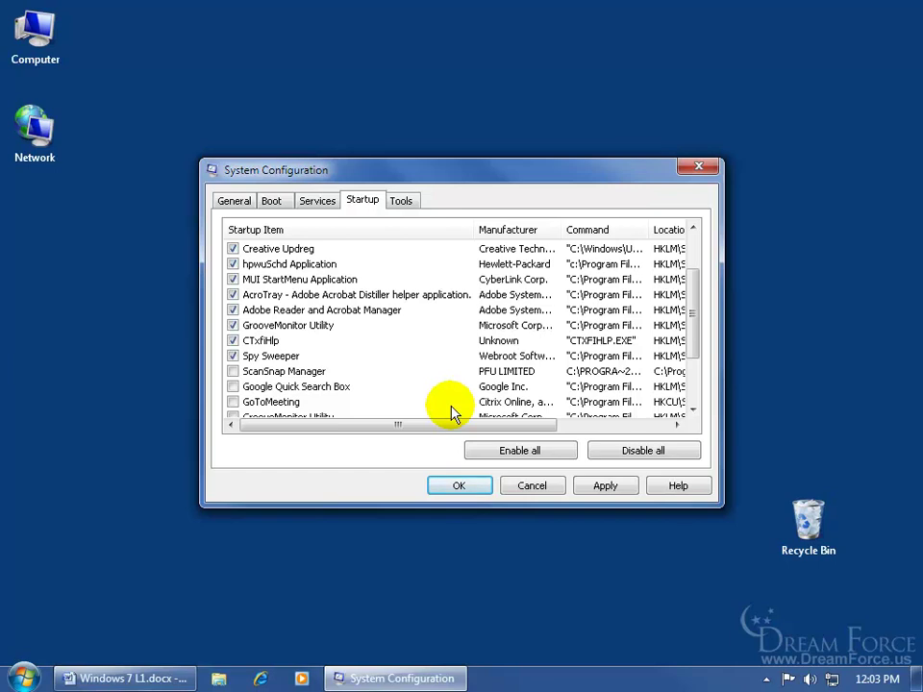
left_click(233, 372)
- Search Google in Internet Explorer for CTXfiHlp and open the ProcessLibrary result describing ctxfihlp.exe
left_click(261, 680)
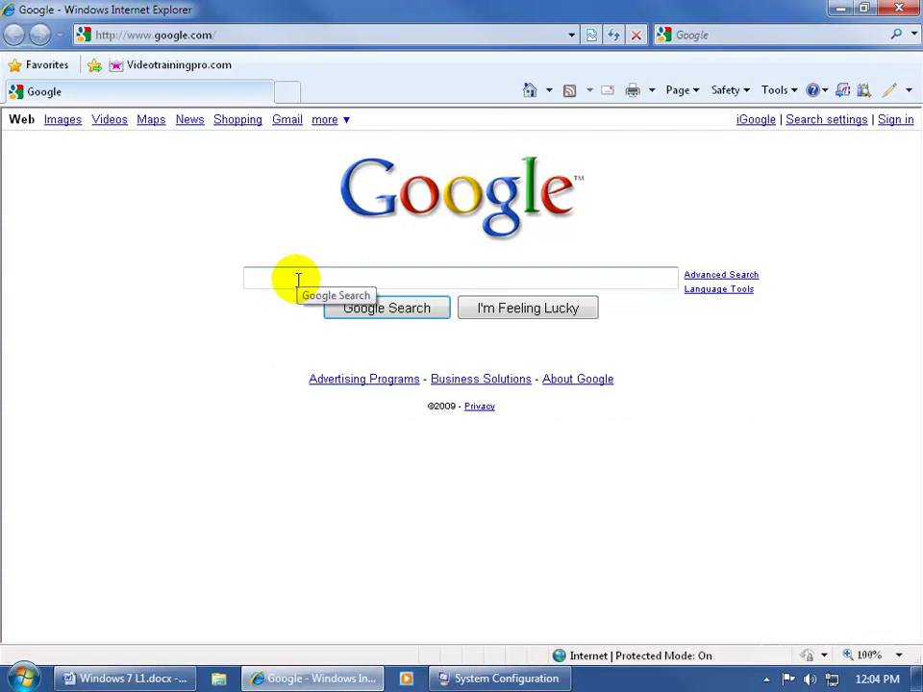
type("c")
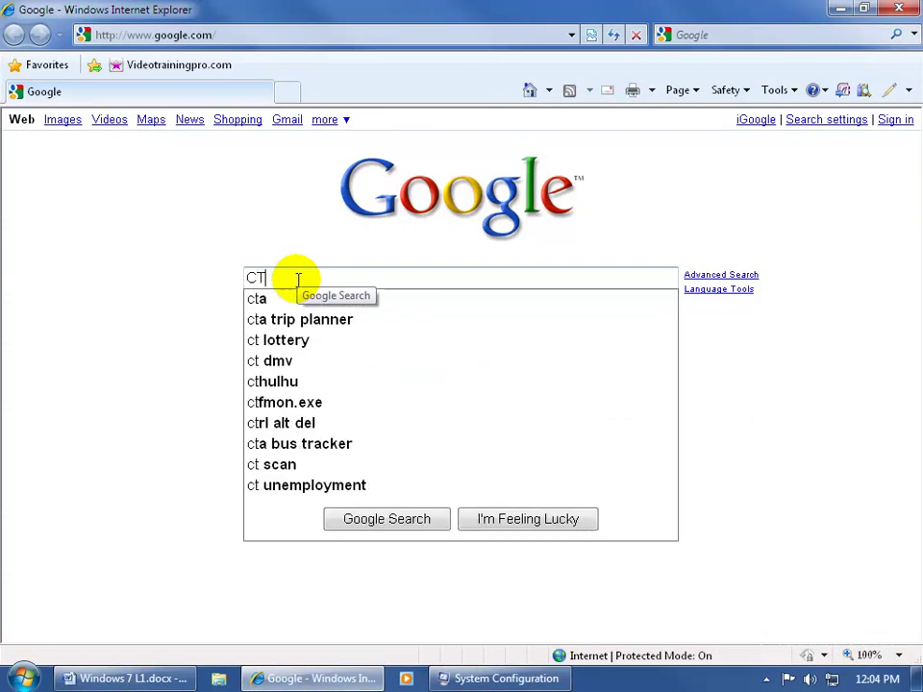
type("Xfi")
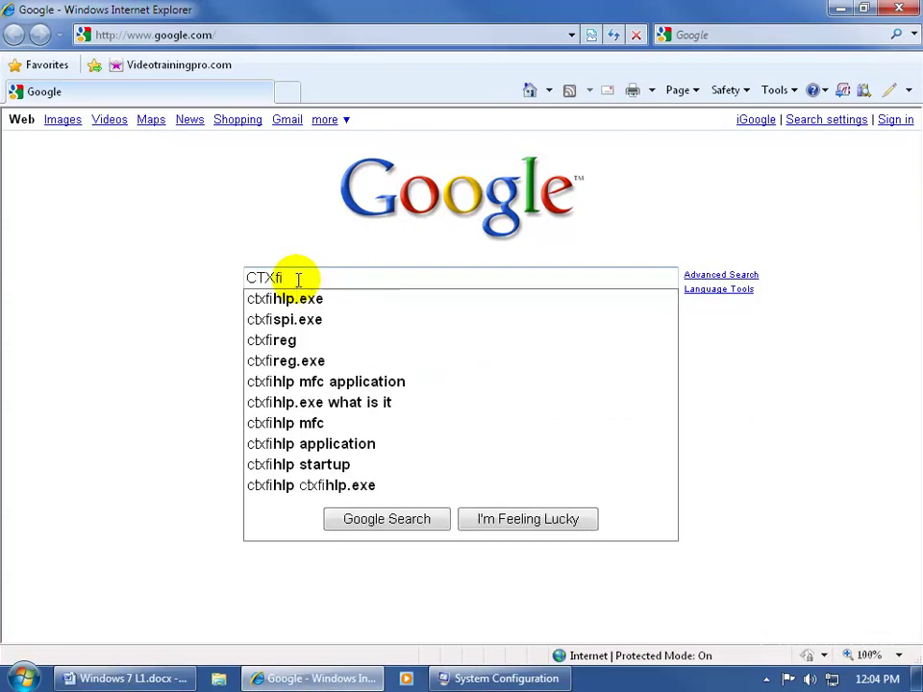
type("Hlp")
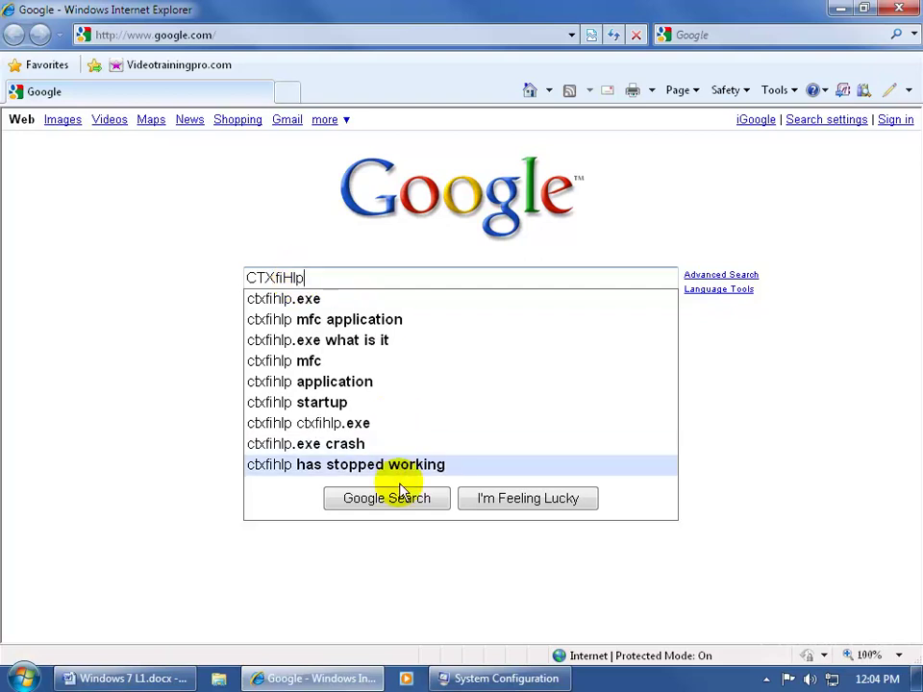
left_click(403, 507)
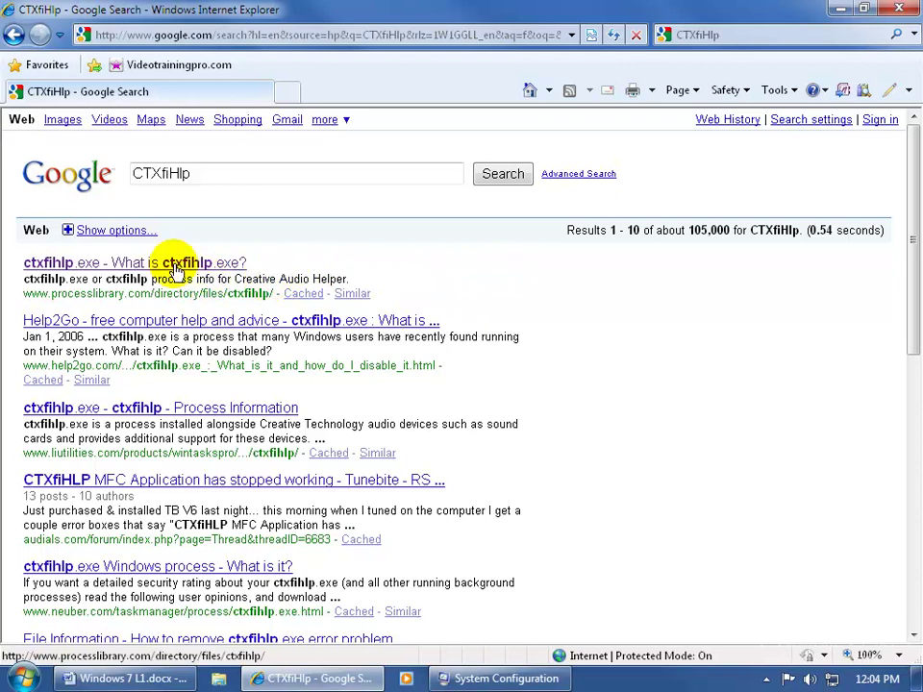
left_click(176, 267)
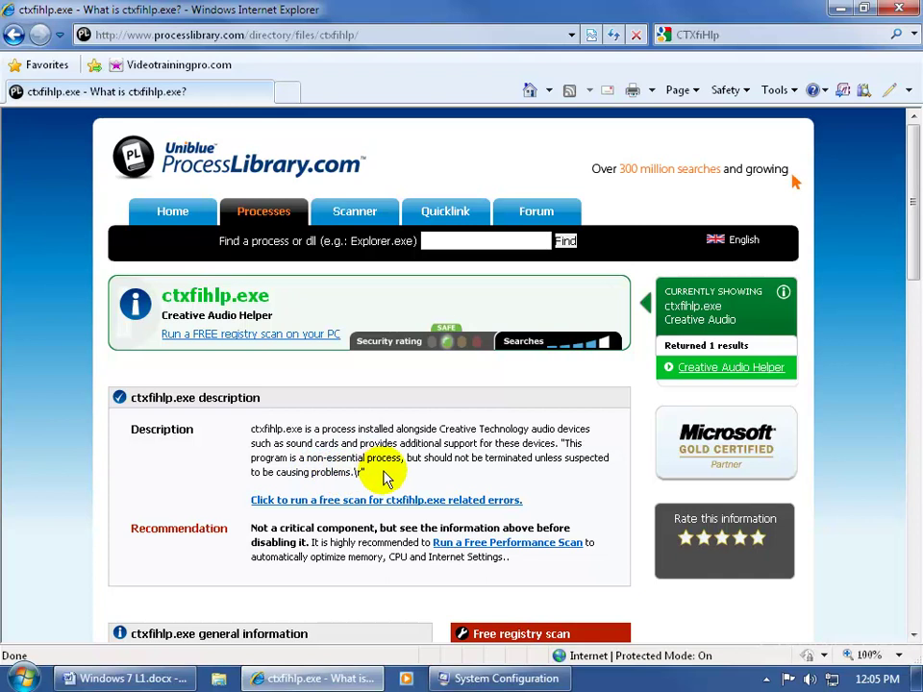
- Close the browser and accept the startup settings in System Configuration
left_click(899, 9)
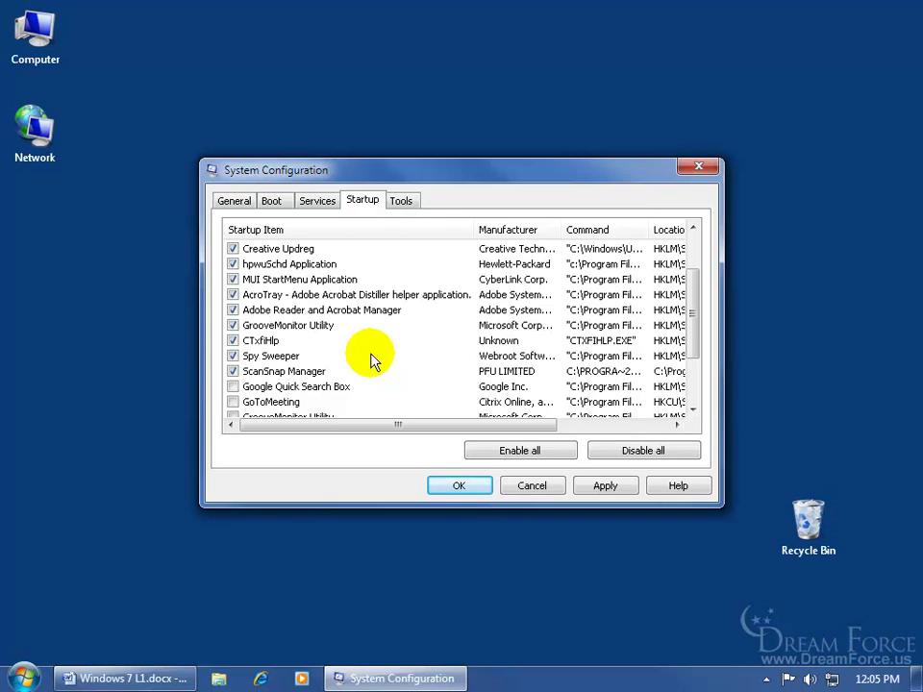
left_click(445, 488)
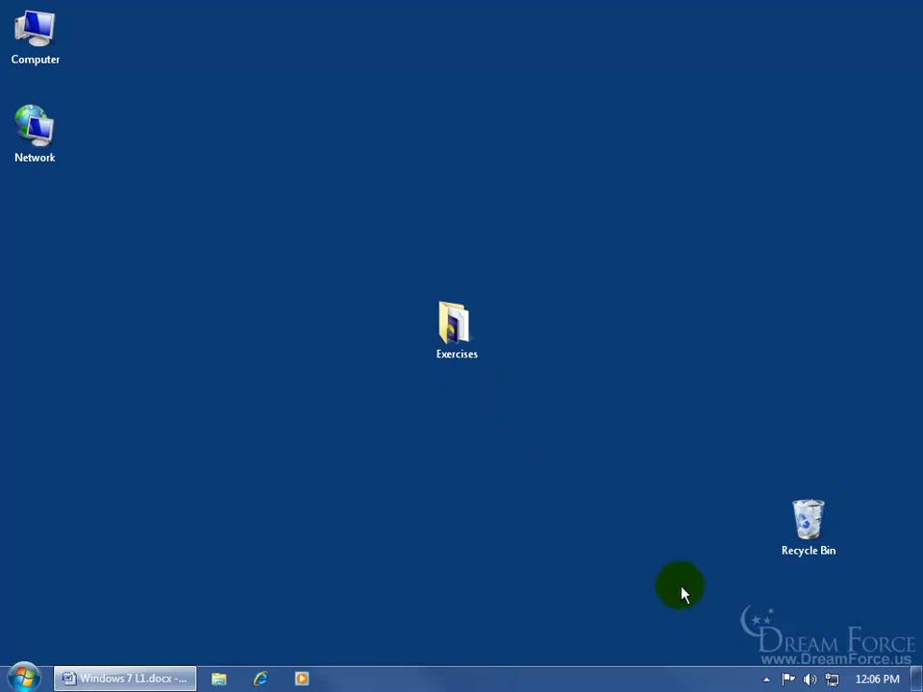
- Exit ScanSnap Manager from the hidden notification area icons
left_click(767, 679)
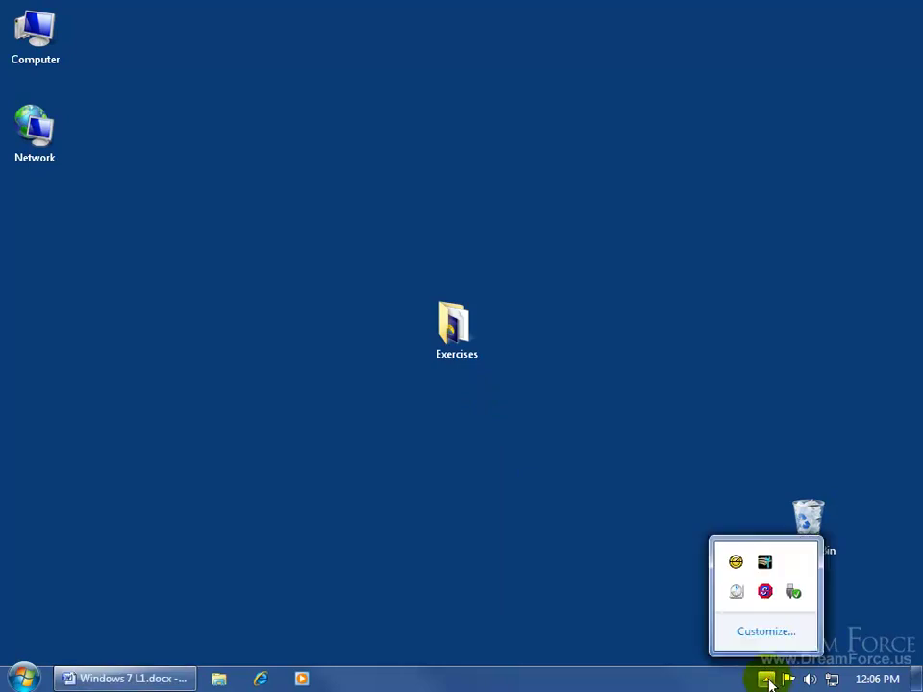
right_click(765, 591)
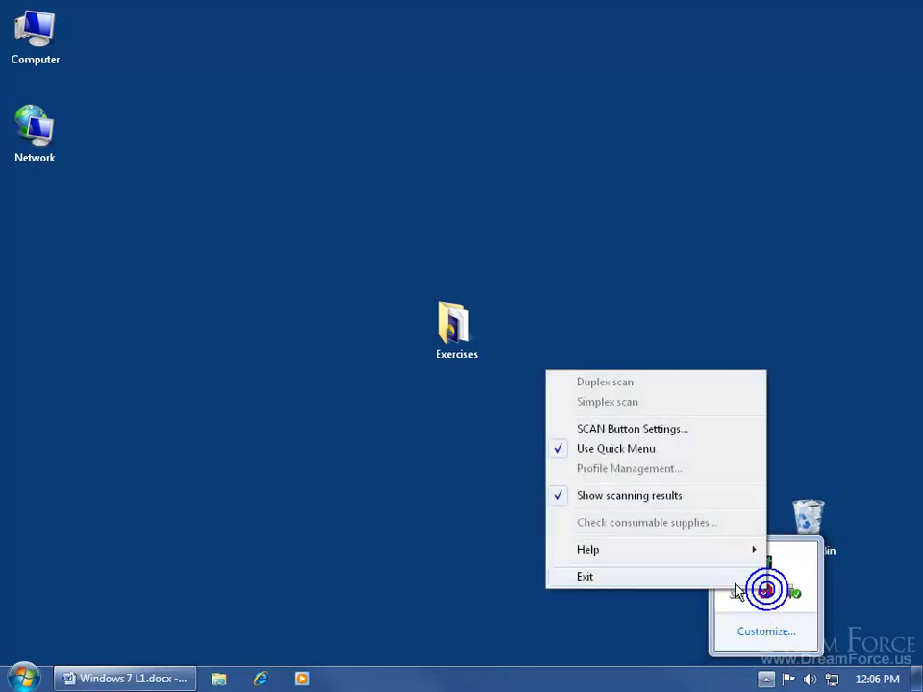
left_click(725, 577)
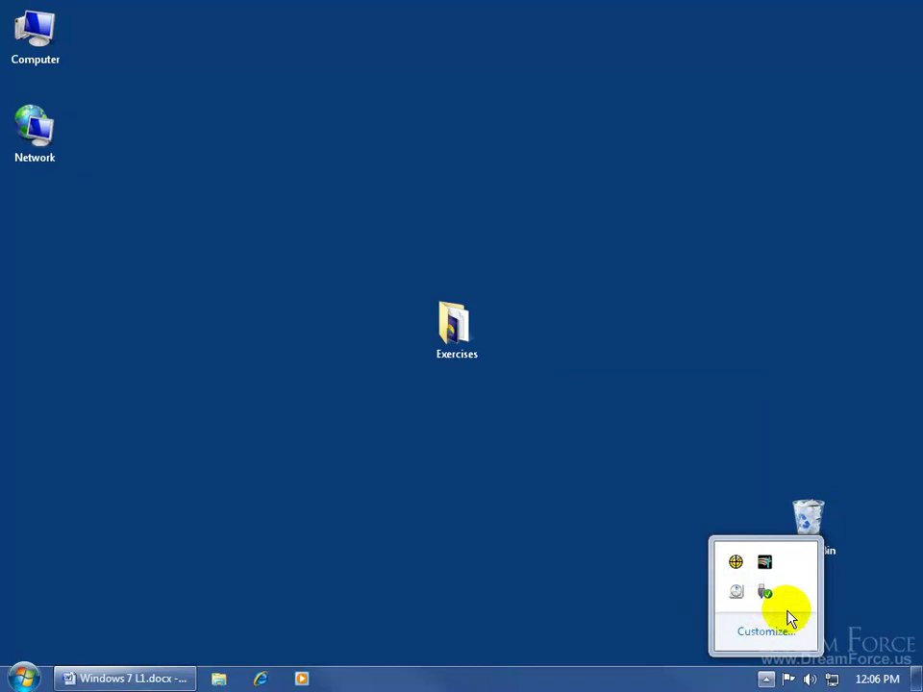